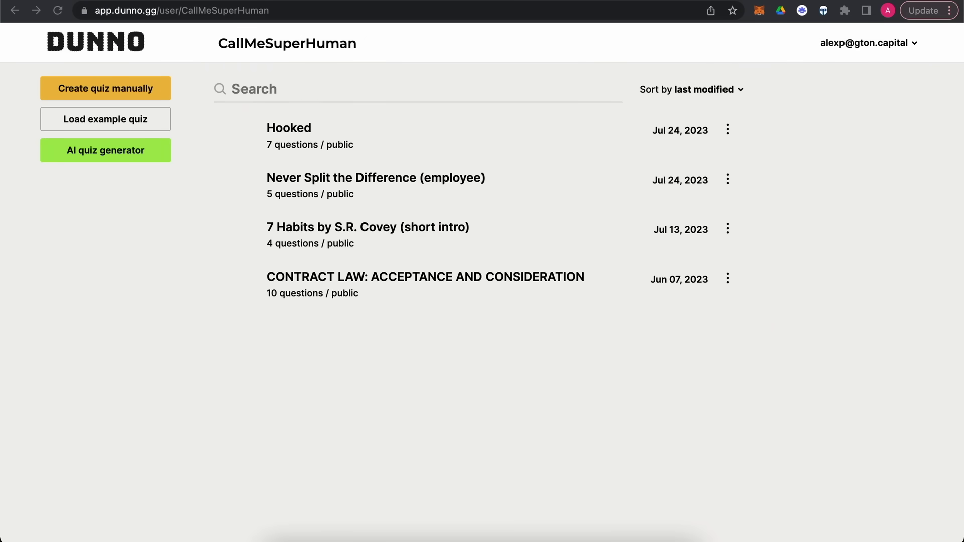
# - Return to the Dunno quiz list after a detour through QuickTime Player
pyautogui.click(10, 6)
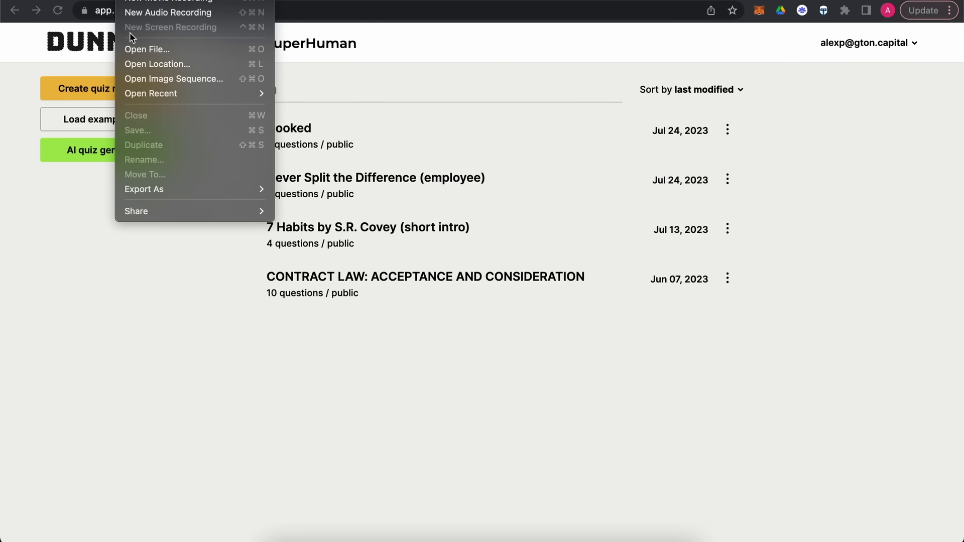
pyautogui.moveTo(215, 94)
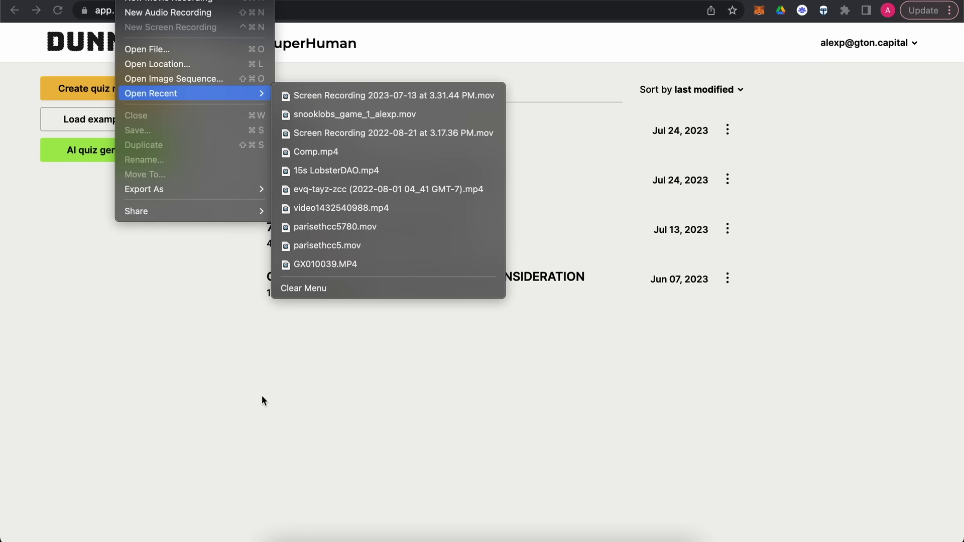
pyautogui.click(417, 387)
pyautogui.click(591, 536)
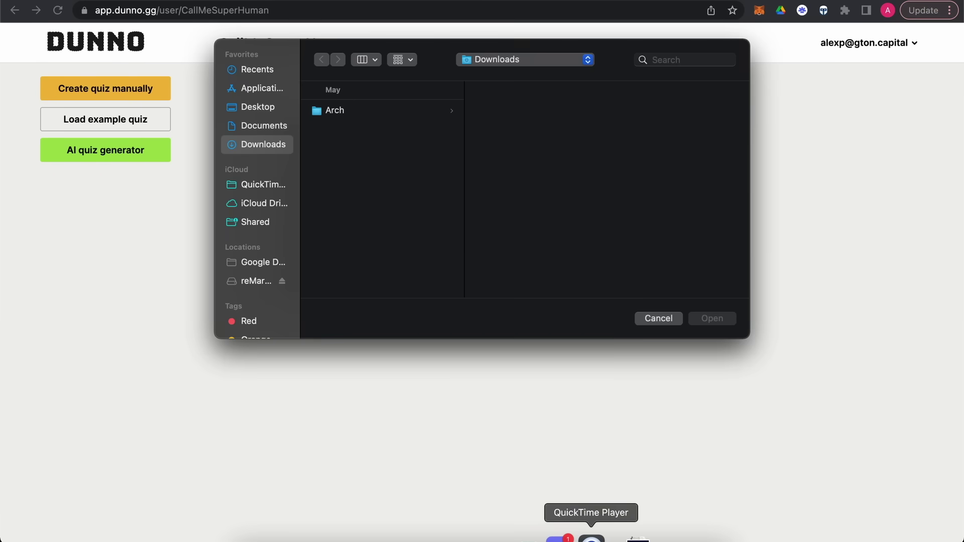
pyautogui.click(534, 404)
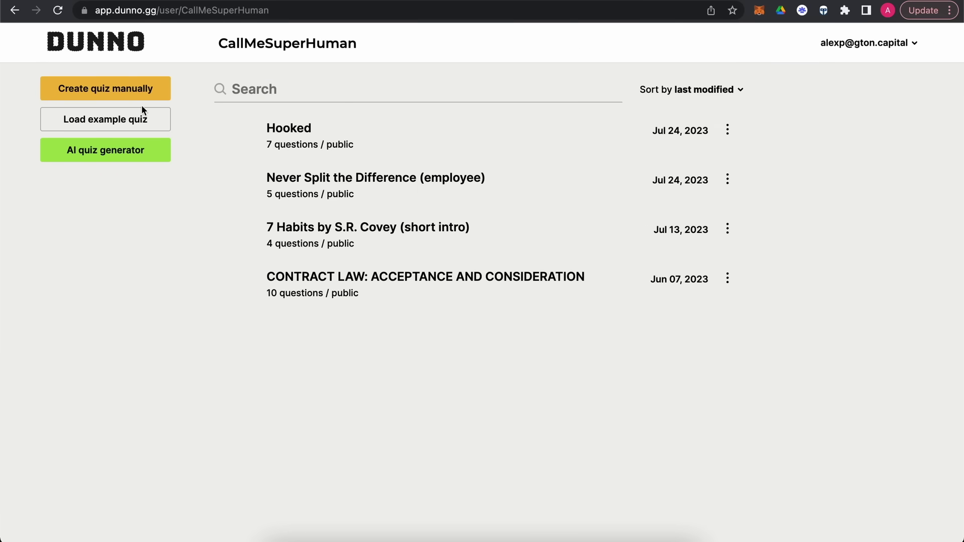
# - Start an AI-generated quiz named 'The Lean Startup' and copy that name for the Amazon tab
pyautogui.click(94, 150)
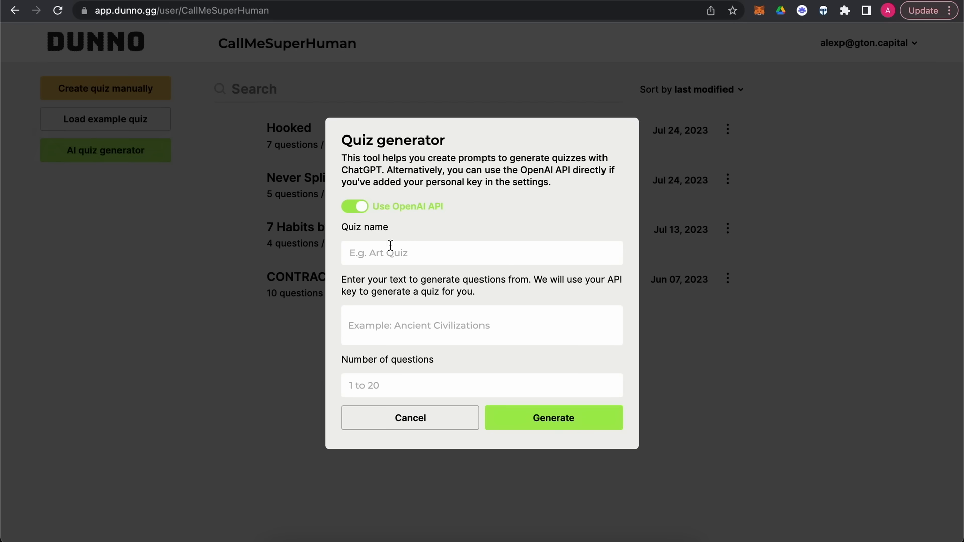
pyautogui.write('The Lean Startup')
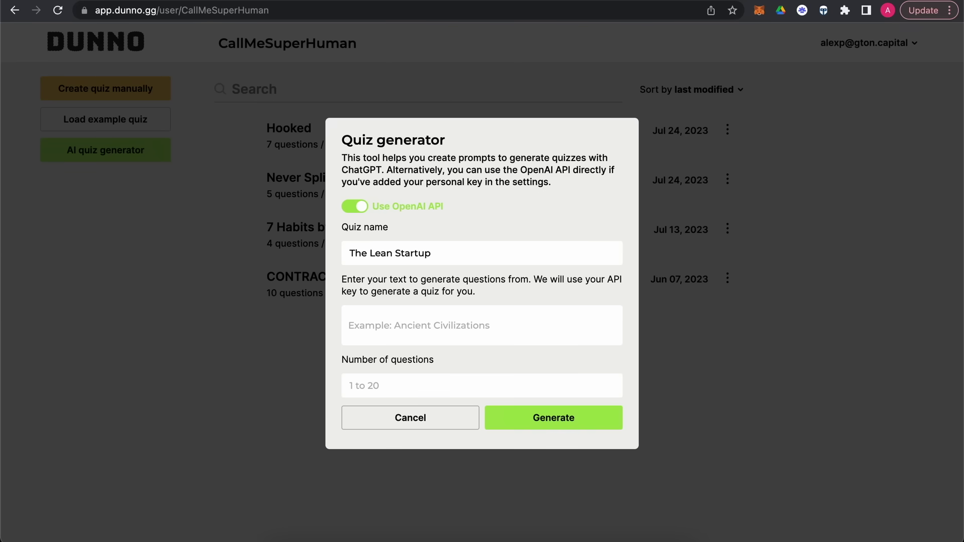
pyautogui.tripleClick(440, 246)
pyautogui.hotkey('ctrl', 'c')
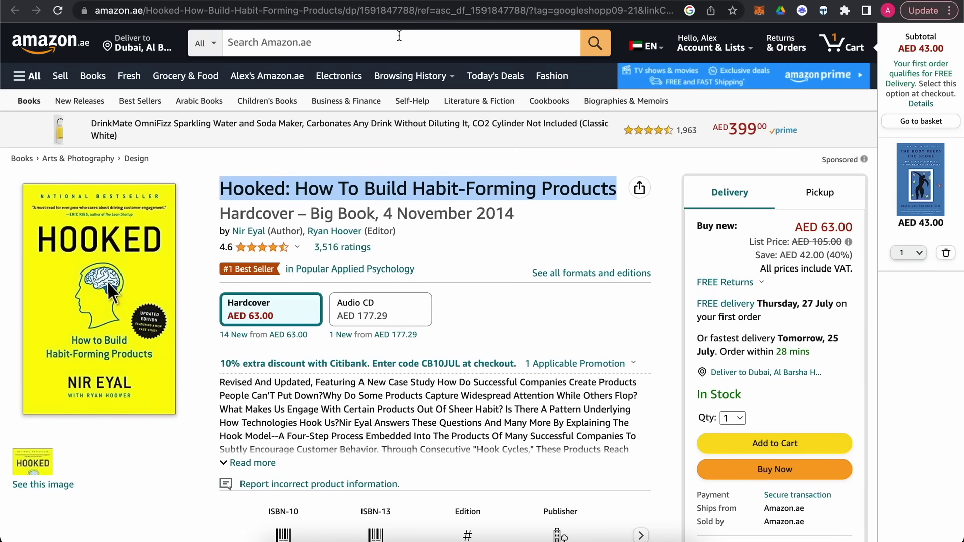
pyautogui.click(367, 42)
# - Search Amazon.ae for The Lean Startup, open the hardcover listing and select its full title
pyautogui.hotkey('ctrl', 'v')
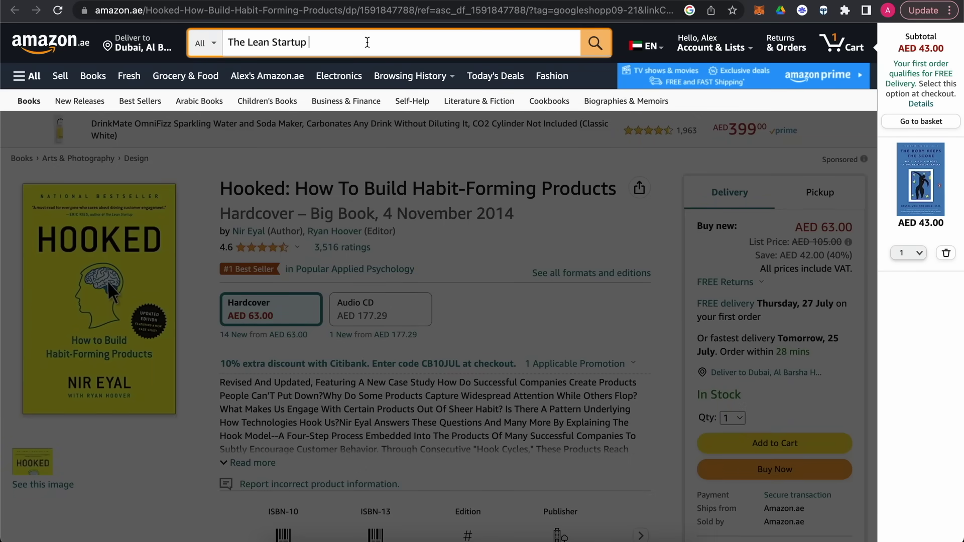
pyautogui.press('Return')
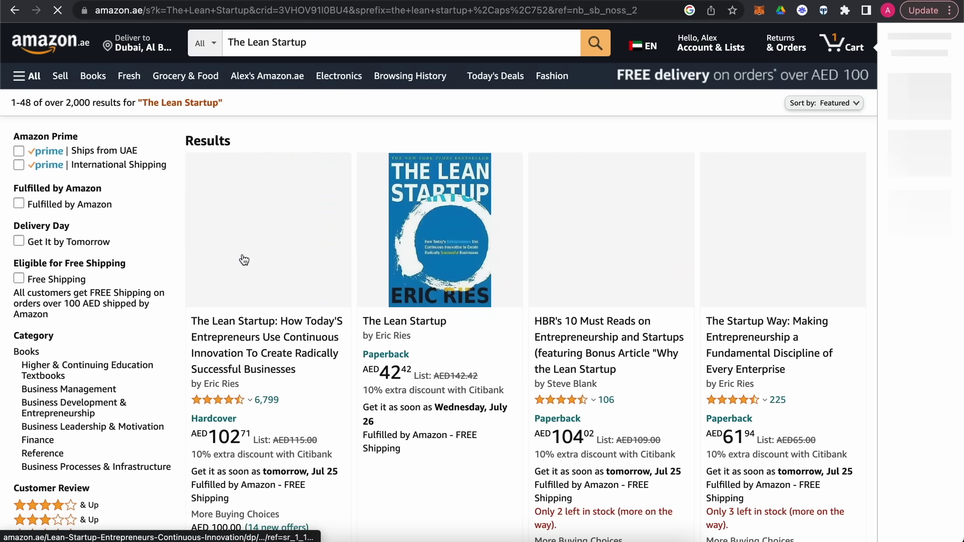
pyautogui.click(251, 331)
pyautogui.scroll(-1, 349, 310)
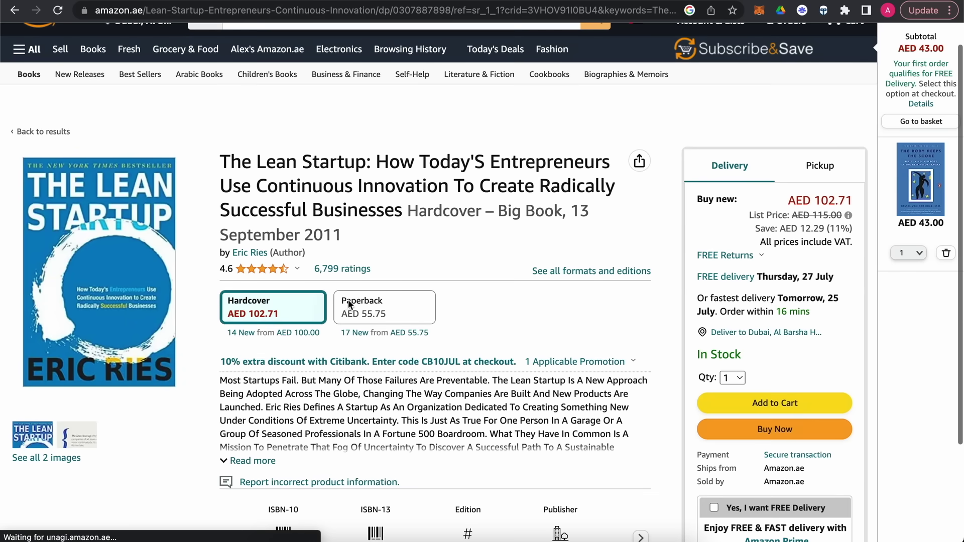
pyautogui.moveTo(221, 162); pyautogui.dragTo(401, 217)
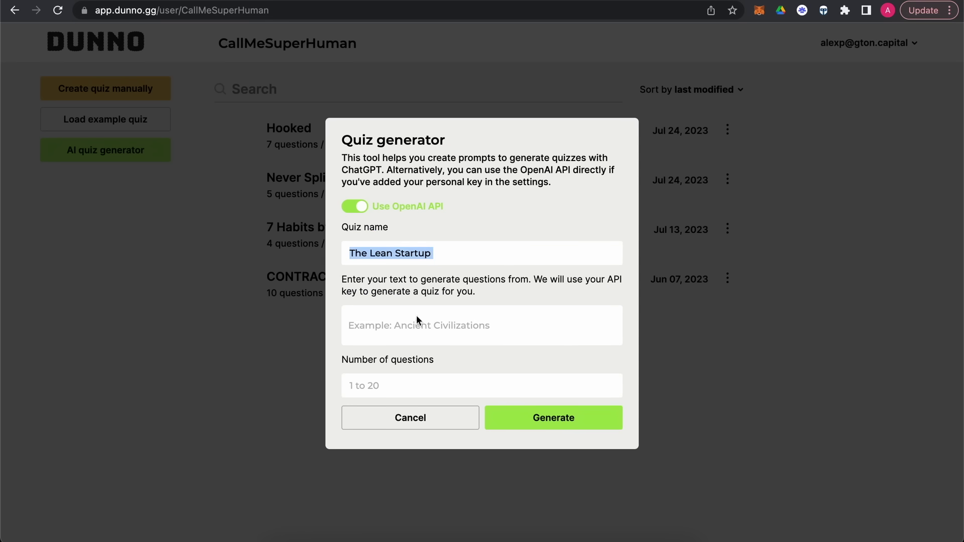
# - Paste the book title as source text, adding 'ask most insightful questions and most useful terminology'
pyautogui.click(417, 323)
pyautogui.write("The Lean Startup: How Today's Entrepreneurs Use Continuous Innovation To Create Radically Successful Businesses")
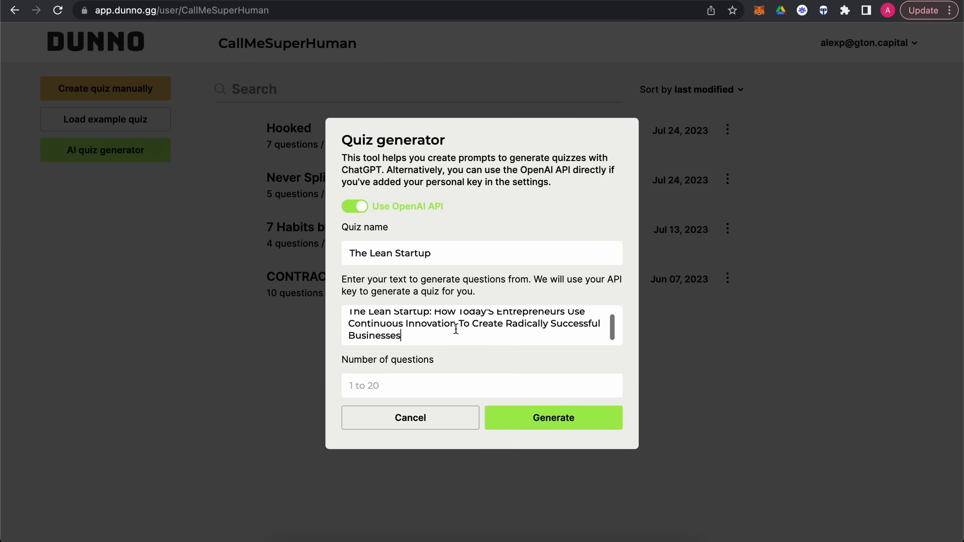
pyautogui.press('Return')
pyautogui.press('Return')
pyautogui.write('ask')
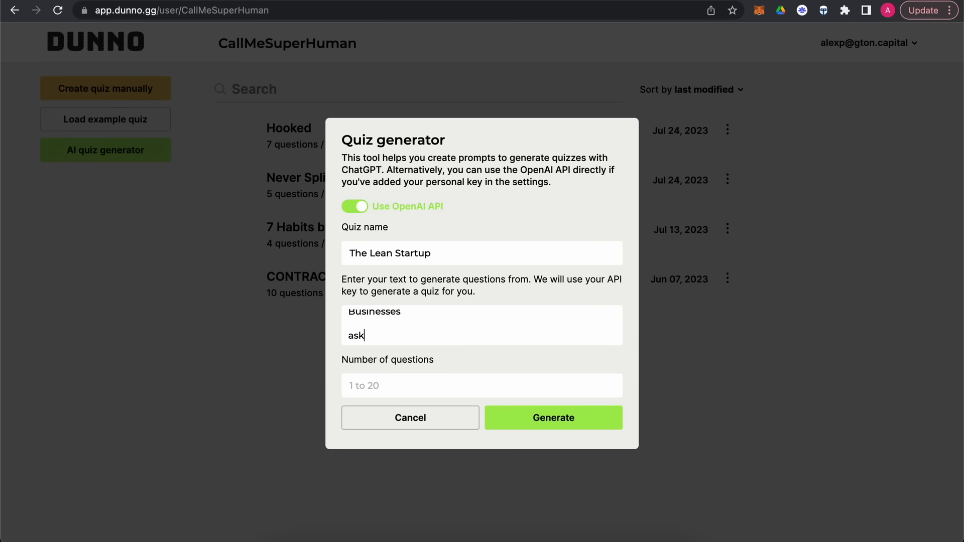
pyautogui.write(' most insightfull and')
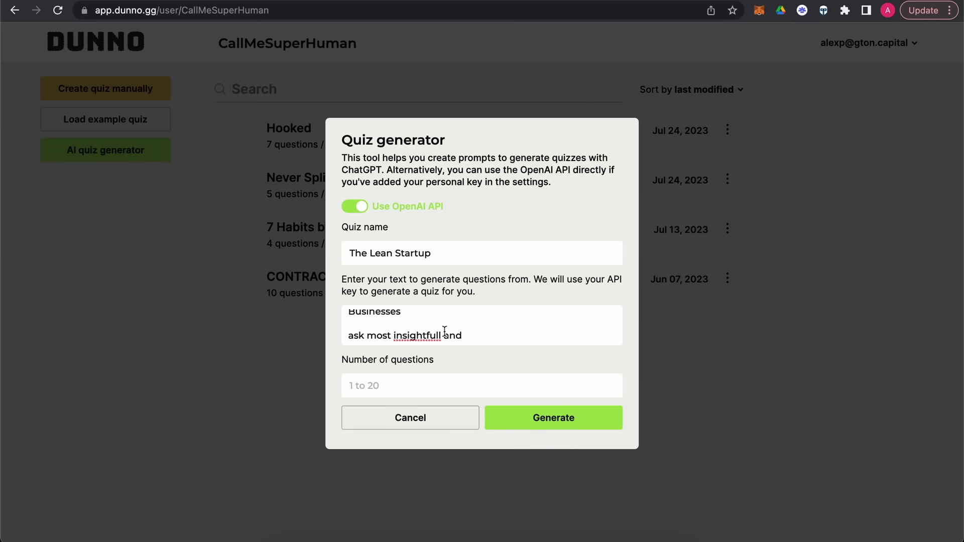
pyautogui.rightClick(415, 336)
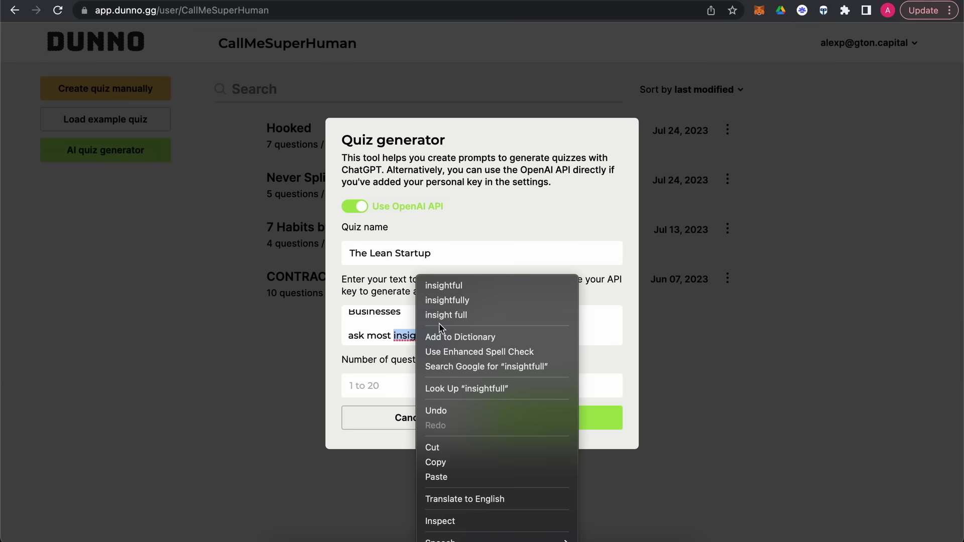
pyautogui.click(454, 283)
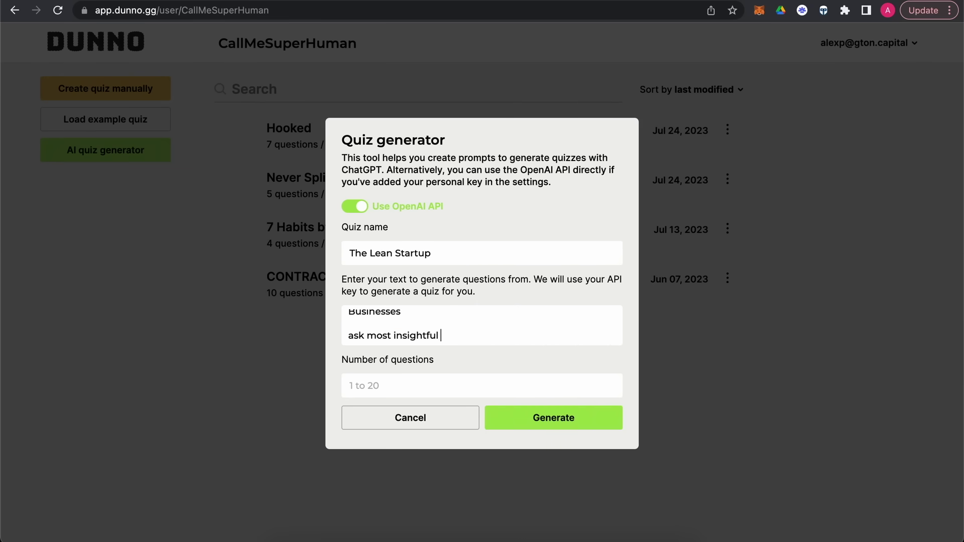
pyautogui.write('questions and most usefull')
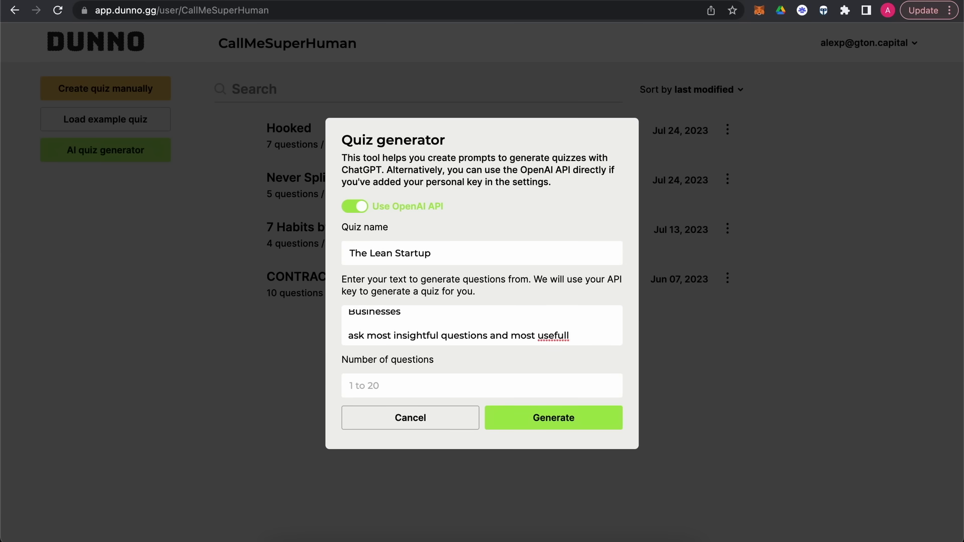
pyautogui.write(' terminology')
pyautogui.rightClick(548, 324)
pyautogui.click(582, 297)
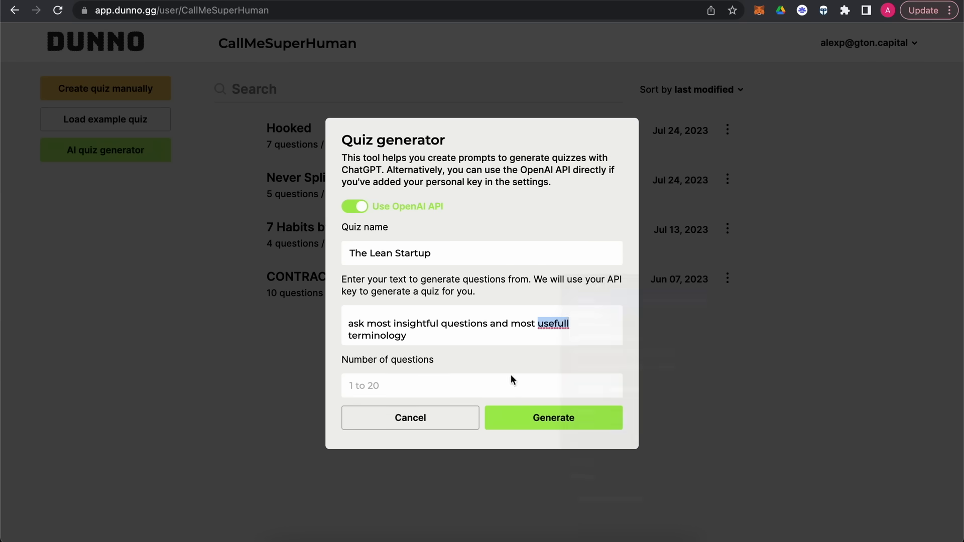
# - Set the number of questions to 7 and generate the quiz with ChatGPT
pyautogui.click(462, 393)
pyautogui.write('7')
pyautogui.click(528, 418)
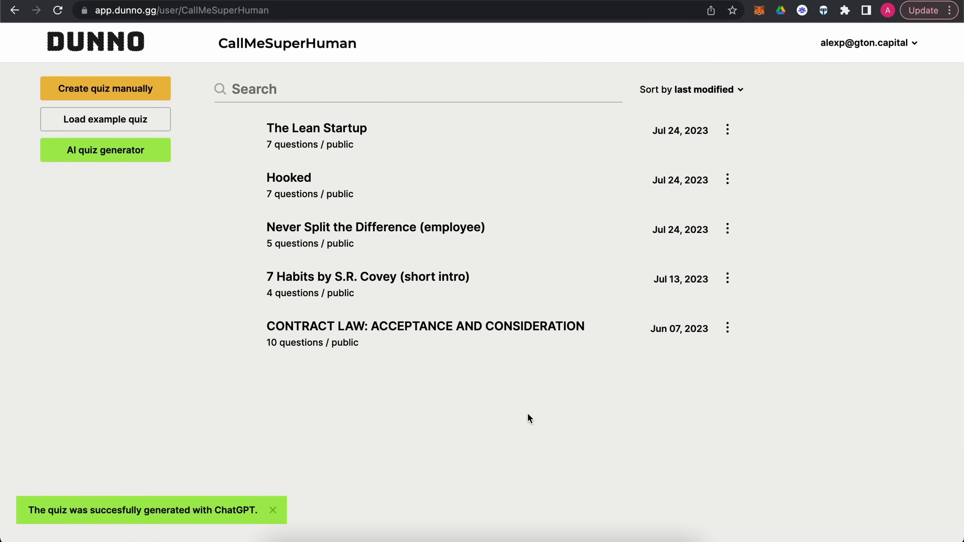
# - Open the actions menu for the generated The Lean Startup quiz
pyautogui.click(727, 130)
pyautogui.click(678, 158)
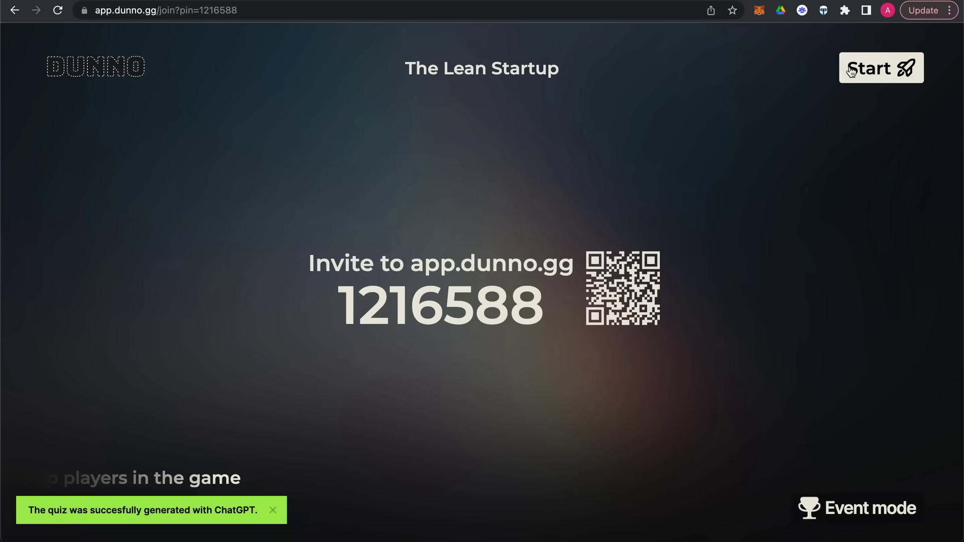
# - Launch The Lean Startup quiz and answer question 1 with 'Continuous innovation'
pyautogui.click(869, 65)
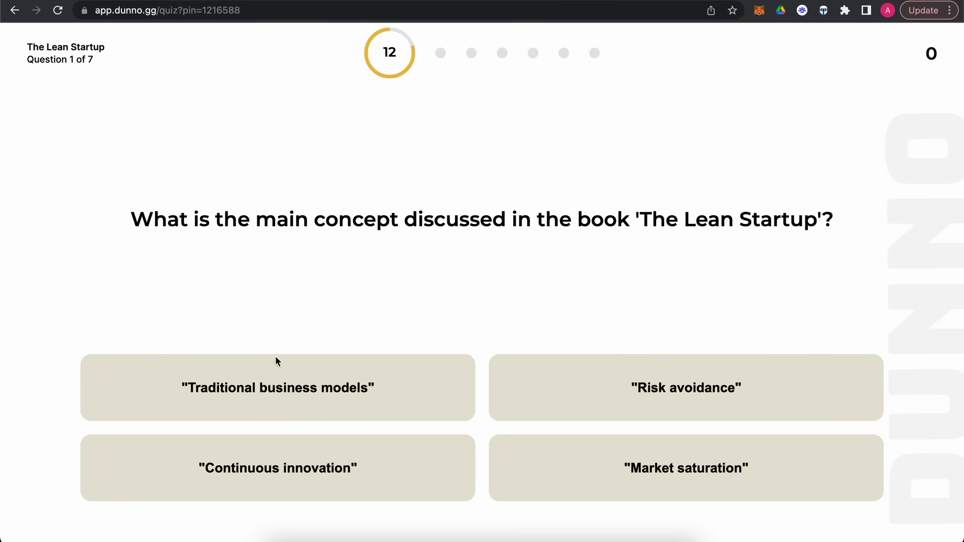
pyautogui.click(384, 462)
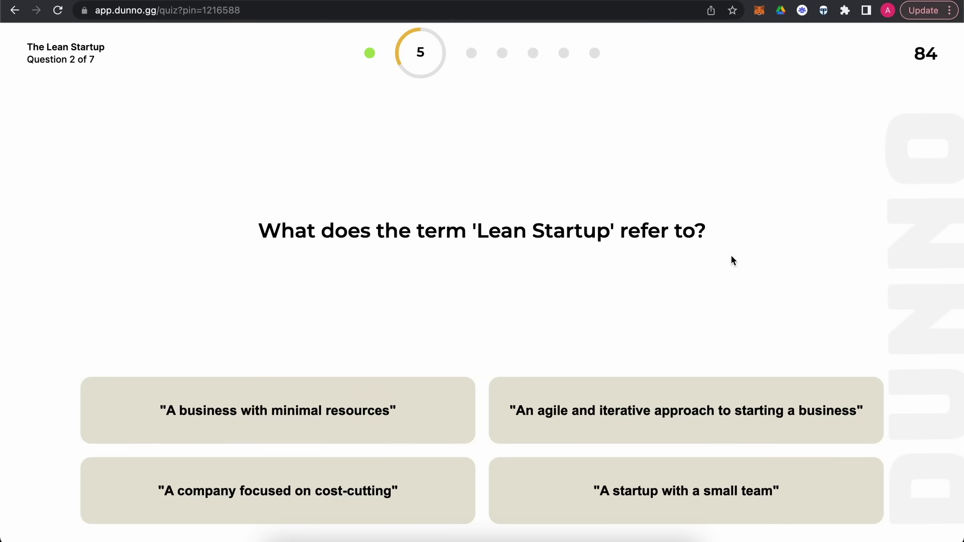
# - Answer question 2 with the agile, iterative approach and question 3 with 'By launching new products frequently'
pyautogui.click(708, 394)
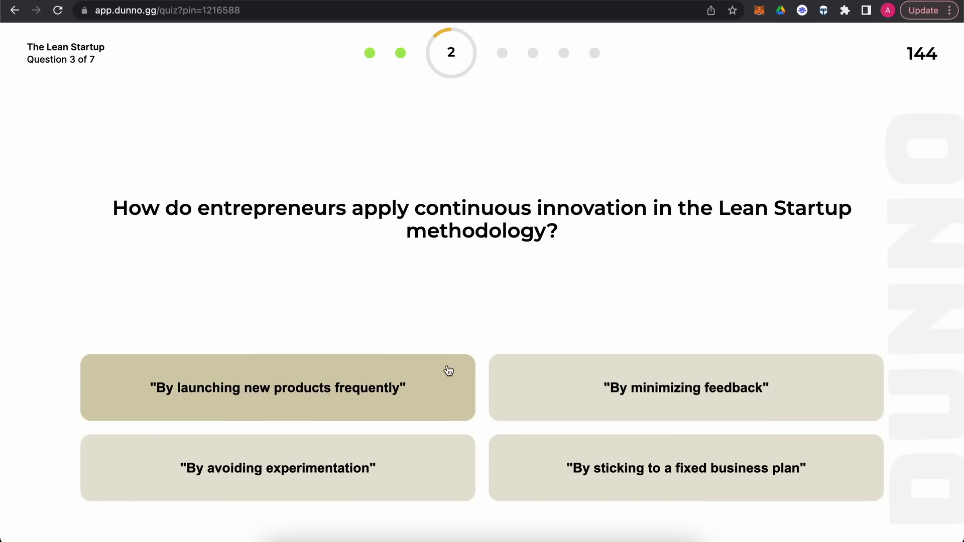
pyautogui.click(448, 370)
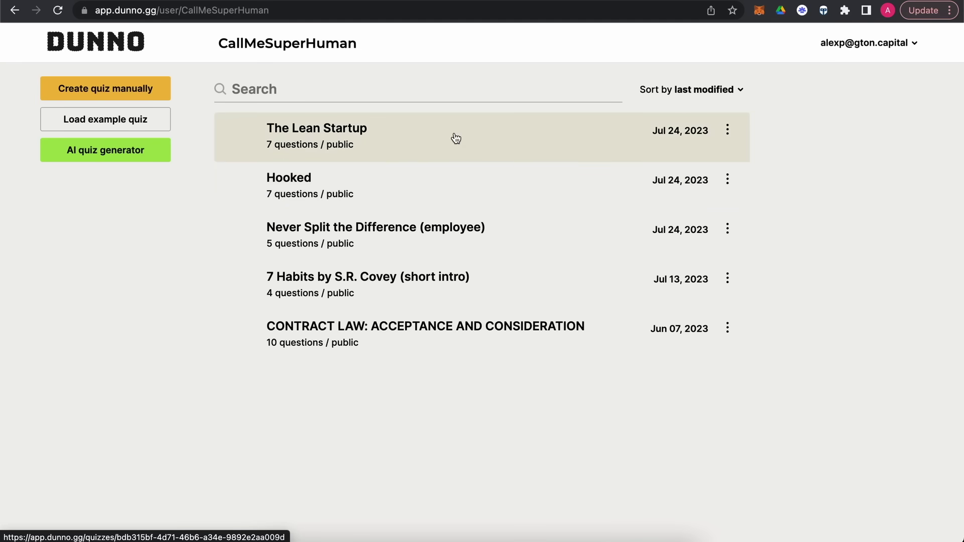
# - Open The Lean Startup in the editor and browse its seven question cards
pyautogui.click(558, 140)
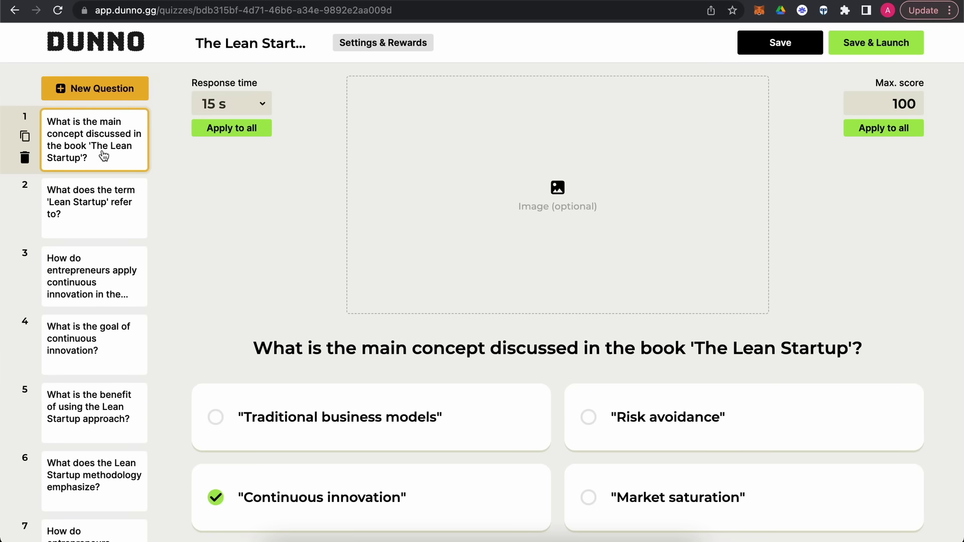
pyautogui.scroll(-1, 112, 266)
pyautogui.click(103, 304)
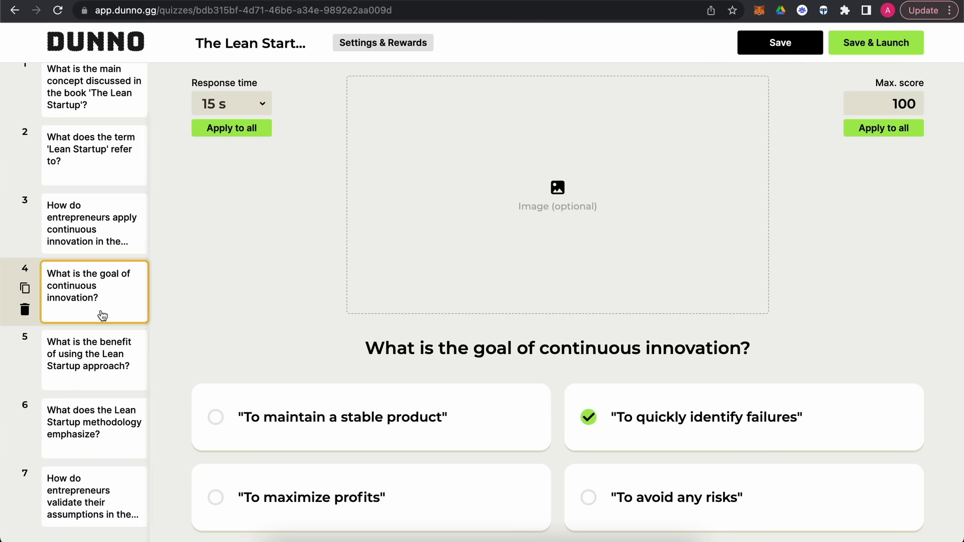
pyautogui.click(96, 364)
pyautogui.click(99, 433)
pyautogui.click(102, 494)
pyautogui.scroll(1, 104, 327)
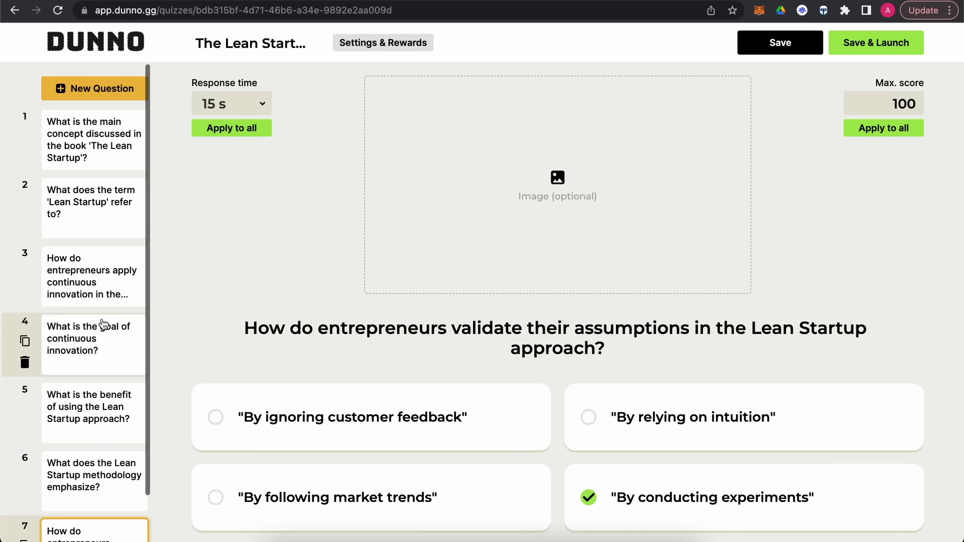
pyautogui.click(110, 191)
pyautogui.click(108, 296)
pyautogui.click(114, 409)
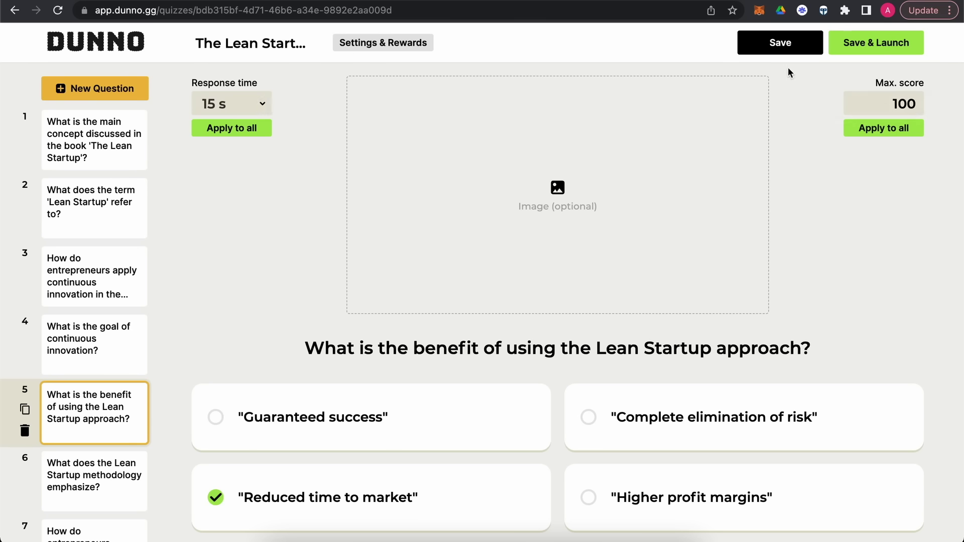
# - Change the max score to 150 and apply it to every question
pyautogui.moveTo(893, 102); pyautogui.dragTo(943, 115)
pyautogui.write('150')
pyautogui.click(904, 132)
pyautogui.click(555, 312)
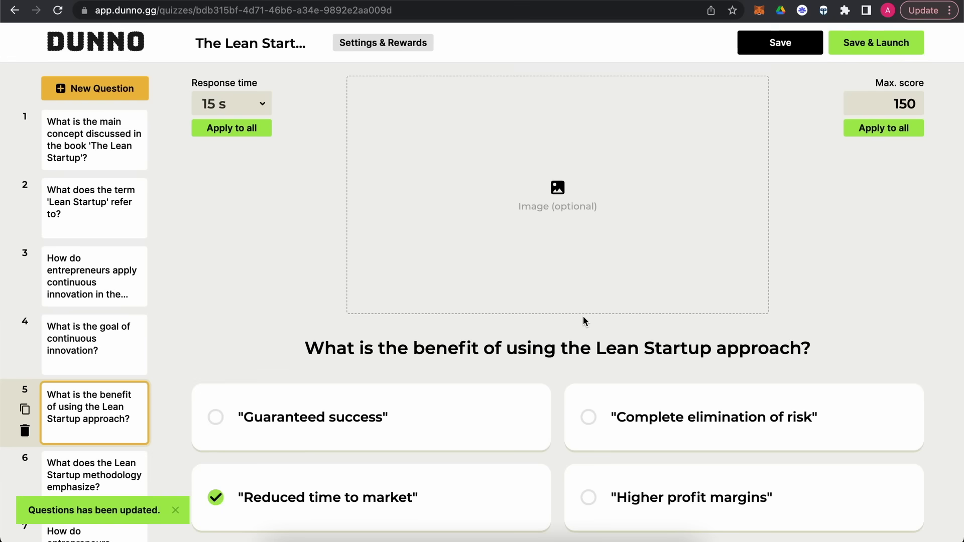
# - Apply a 20 s response time to all questions and save the quiz
pyautogui.click(264, 105)
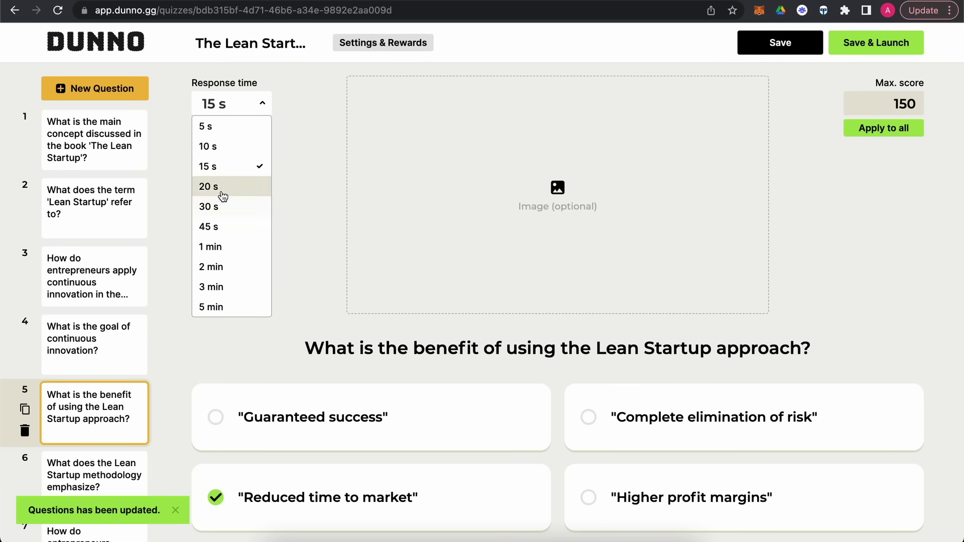
pyautogui.click(218, 206)
pyautogui.click(263, 104)
pyautogui.click(216, 187)
pyautogui.click(242, 135)
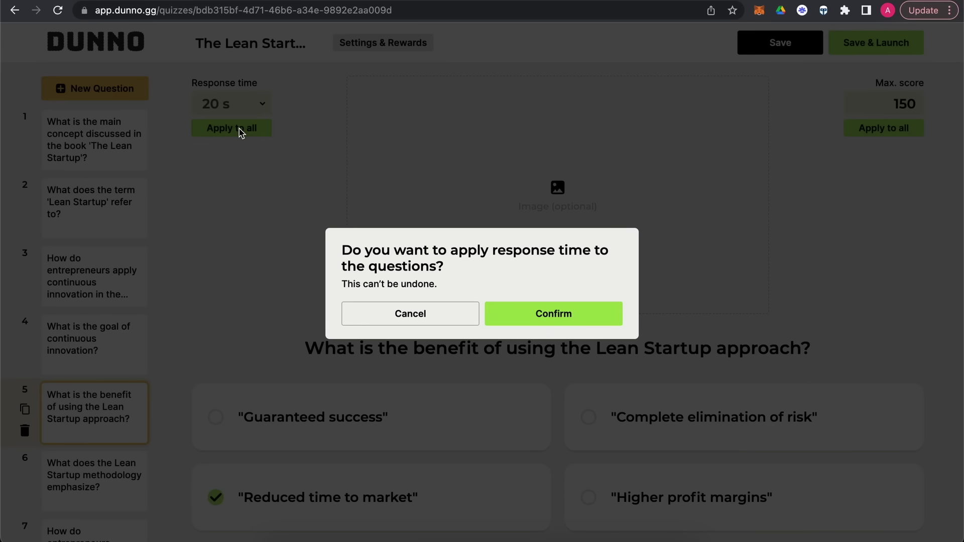
pyautogui.click(552, 314)
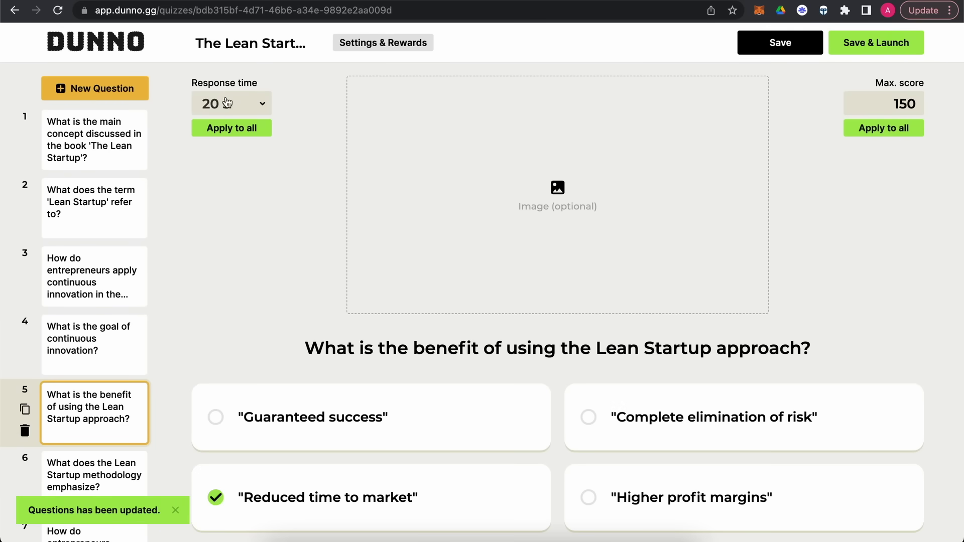
pyautogui.scroll(-2, 91, 327)
pyautogui.scroll(2, 90, 327)
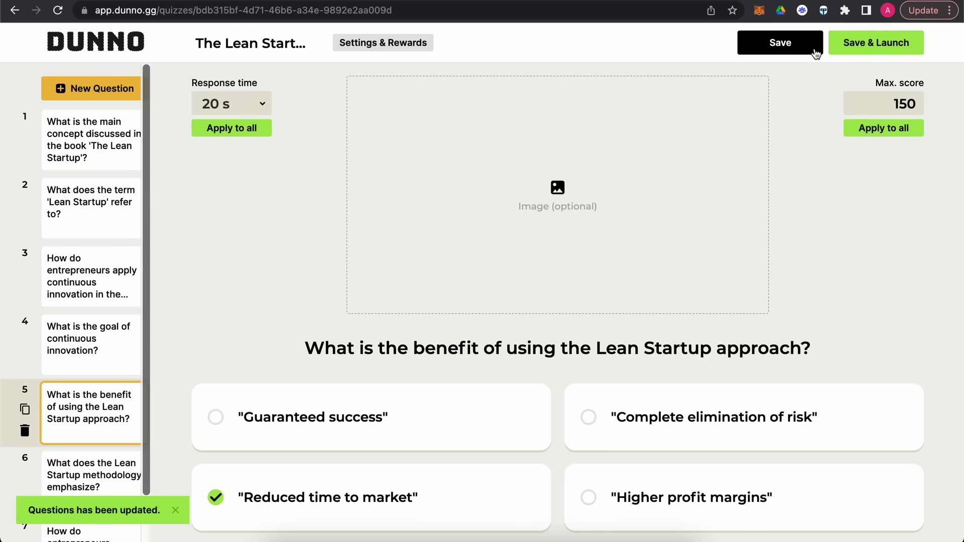
pyautogui.click(781, 42)
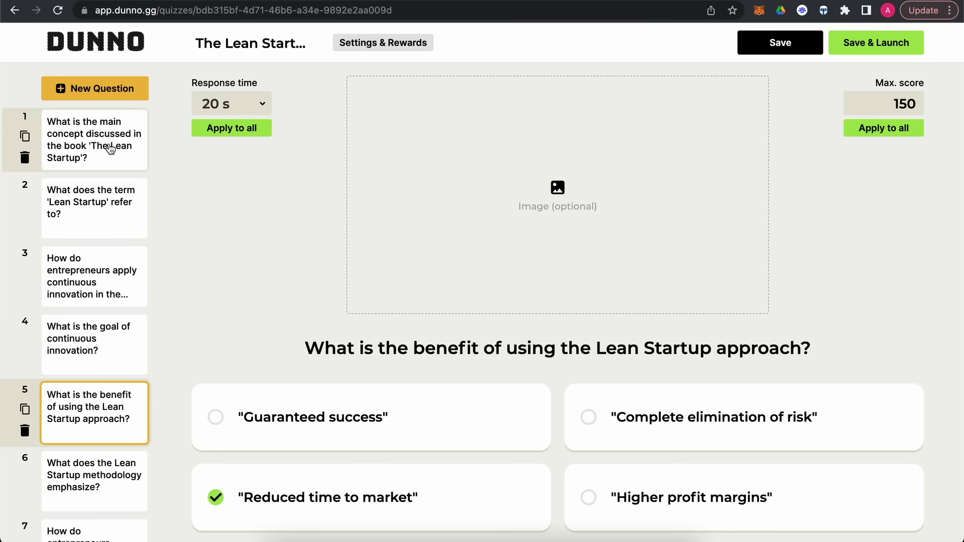
# - Check question 1 carries 20 s and 150 points, then save the quiz again
pyautogui.click(110, 149)
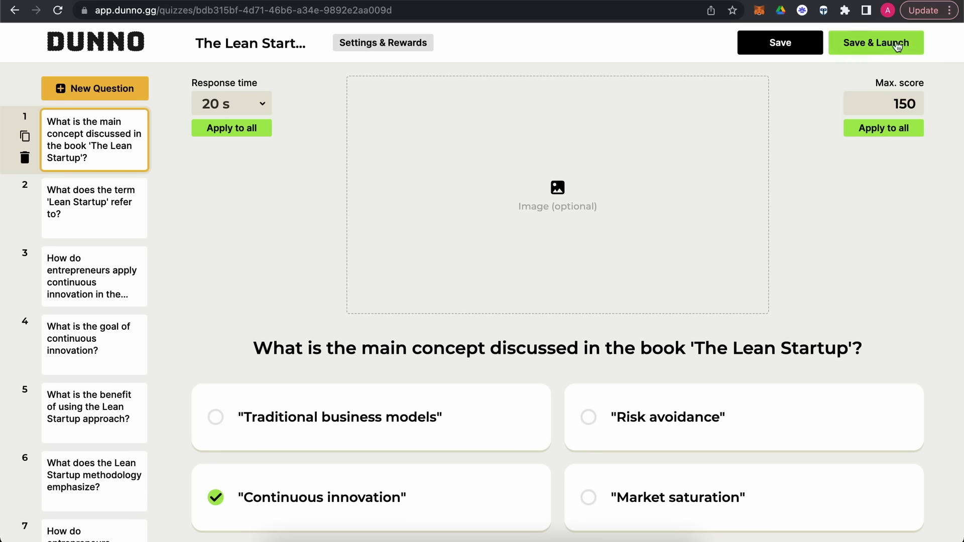
pyautogui.click(777, 49)
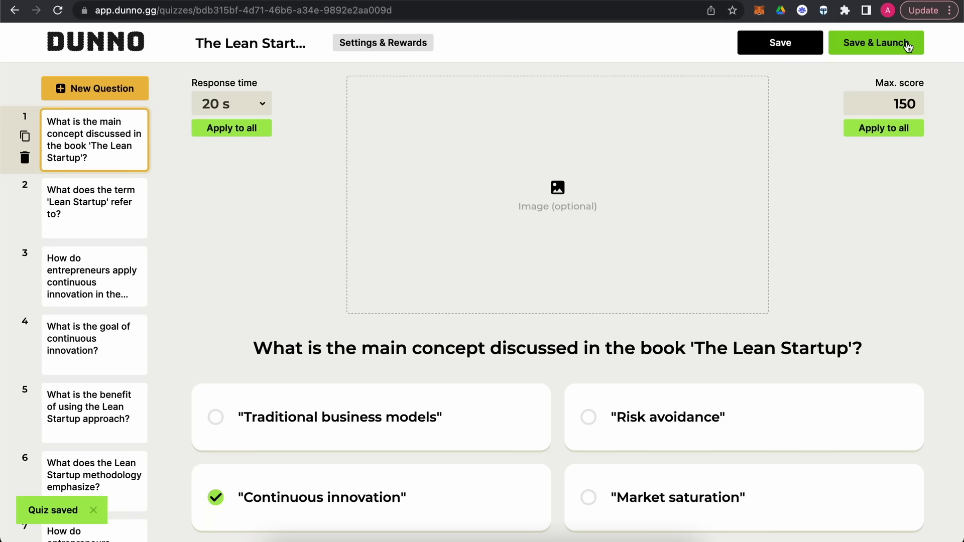